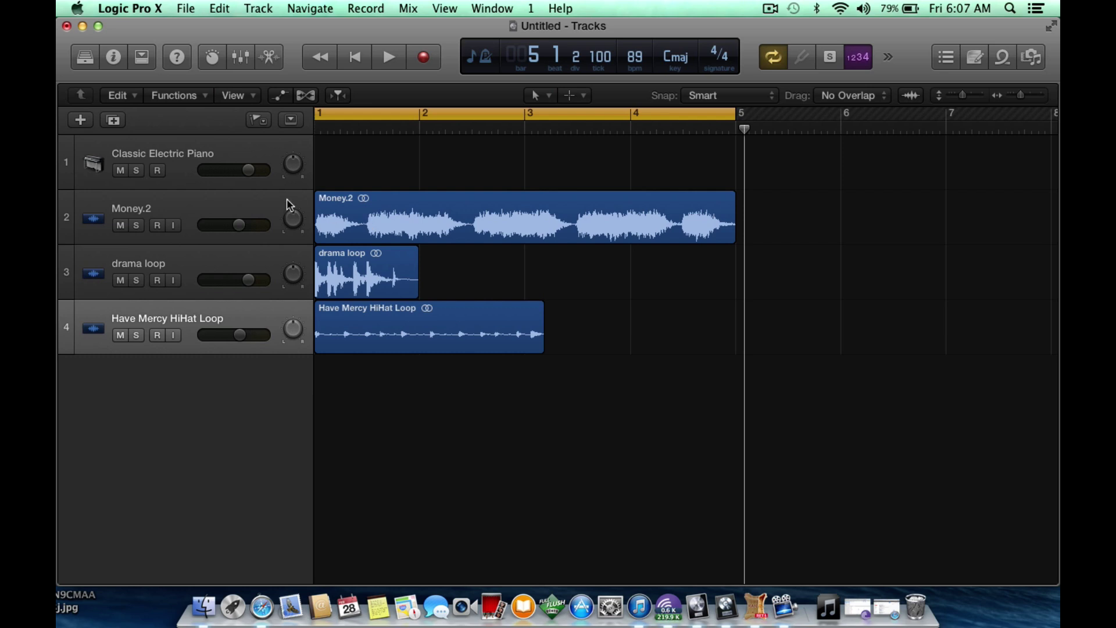
click(136, 224)
key(space)
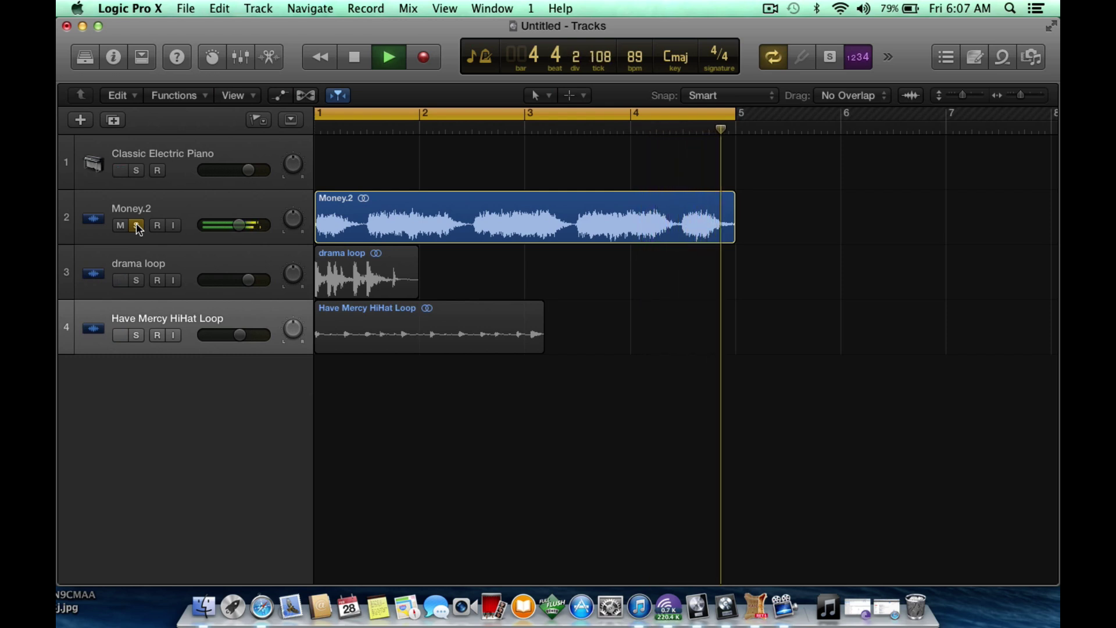
key(space)
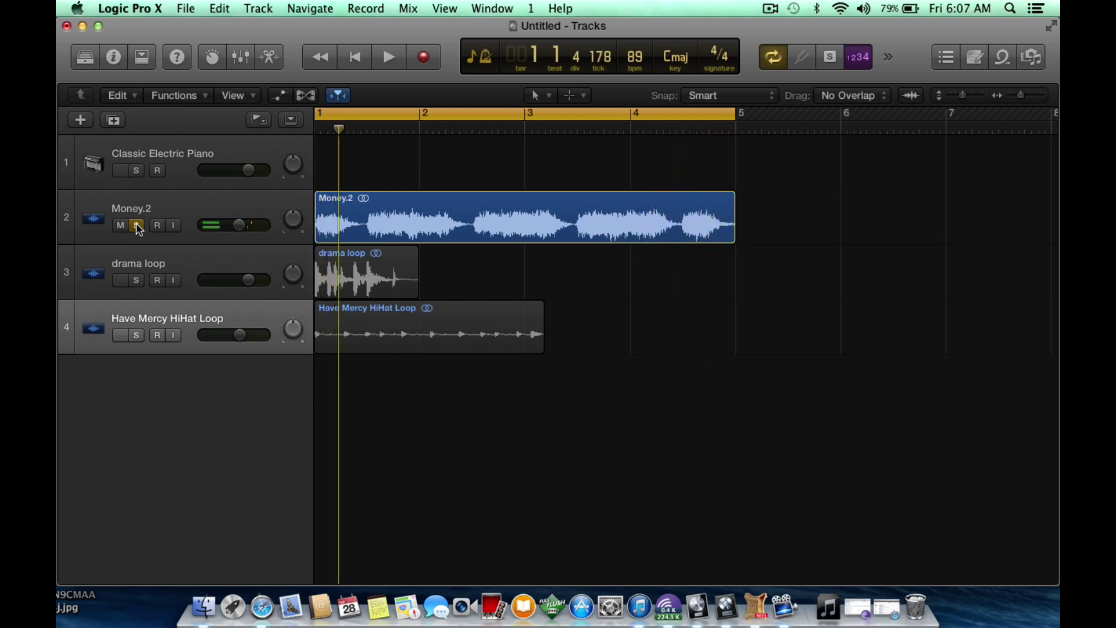
click(136, 225)
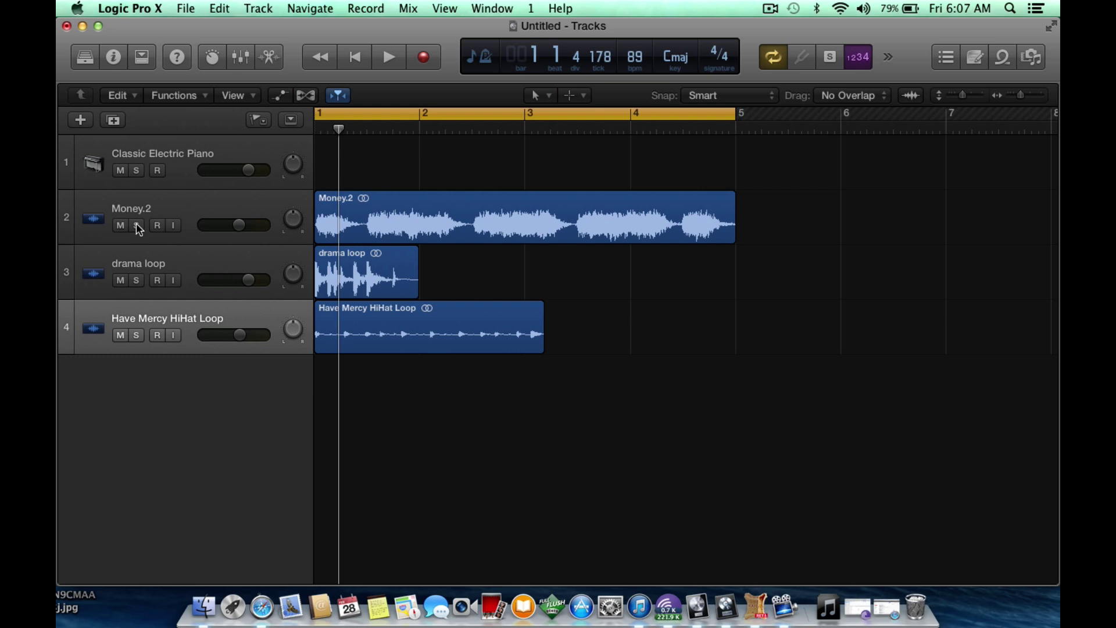
click(138, 280)
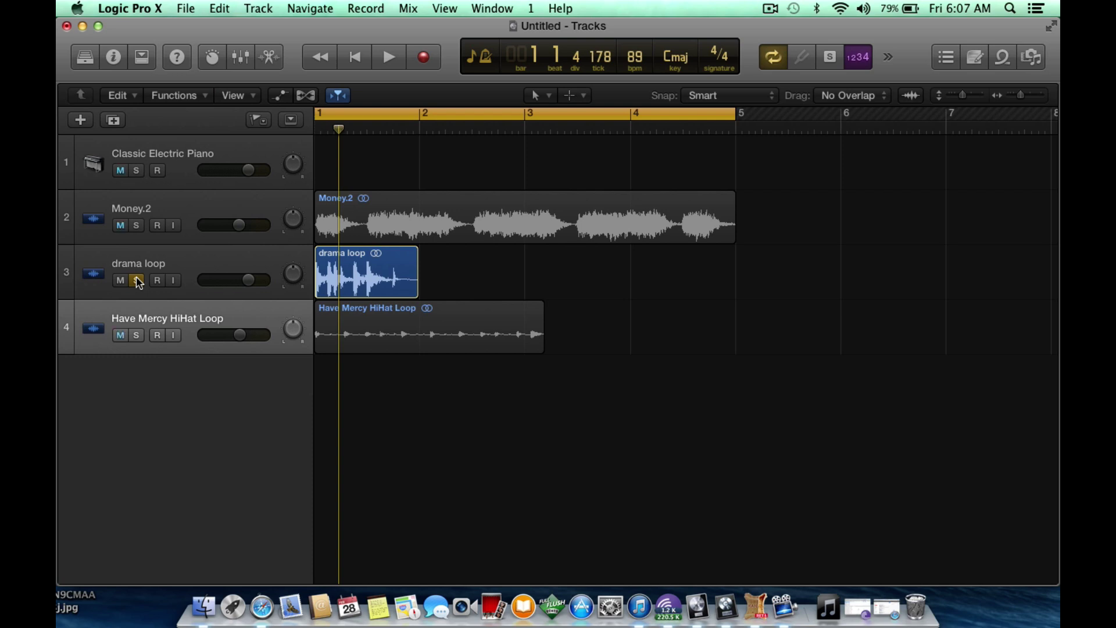
key(space)
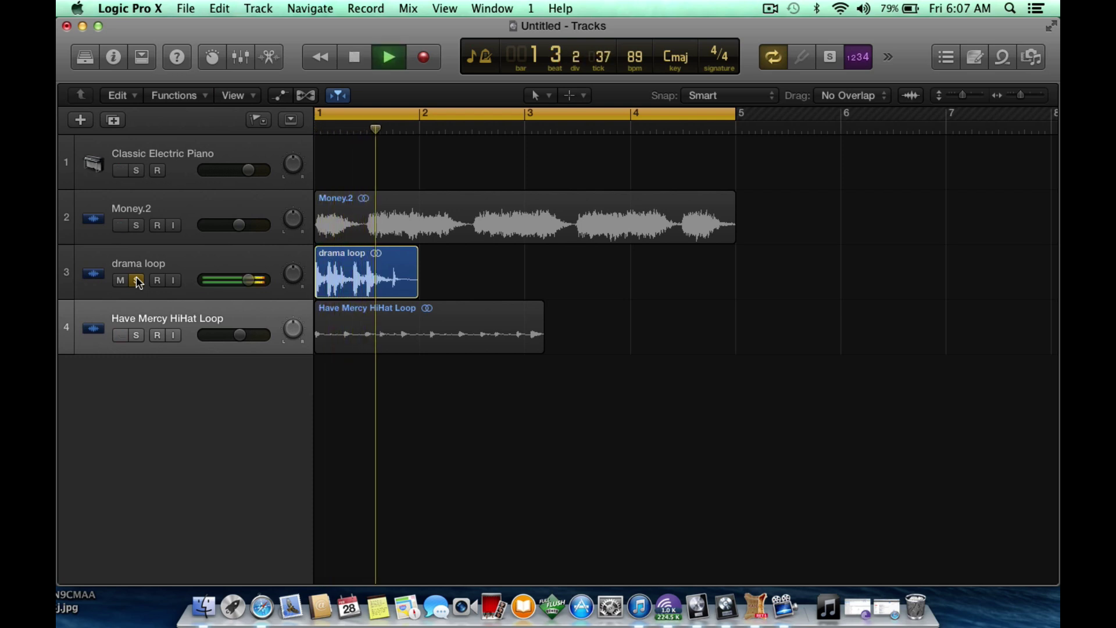
key(space)
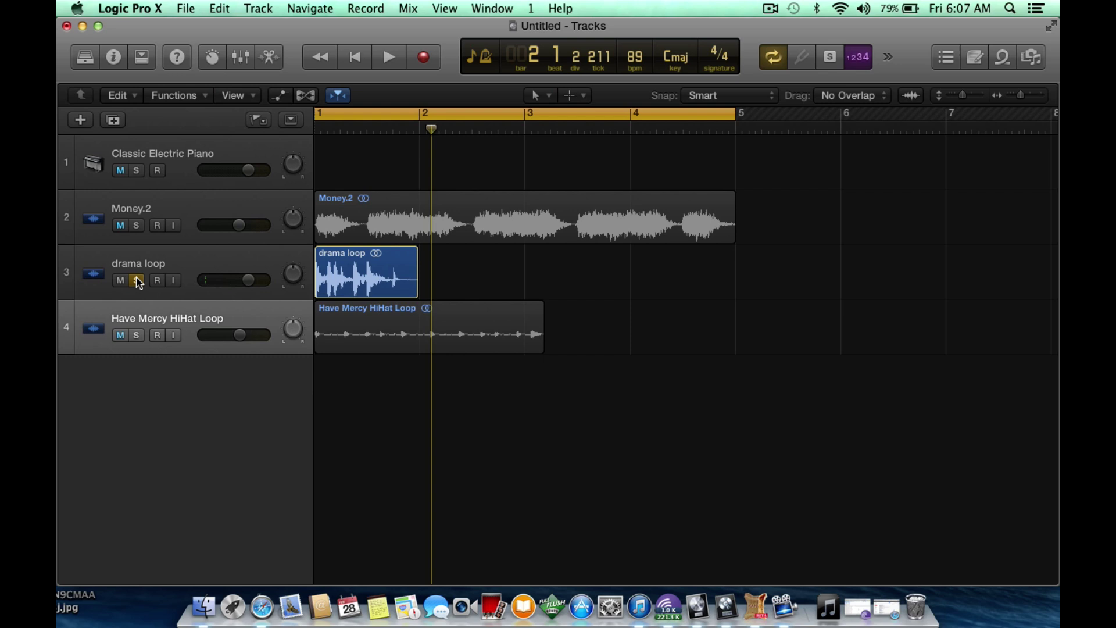
click(136, 276)
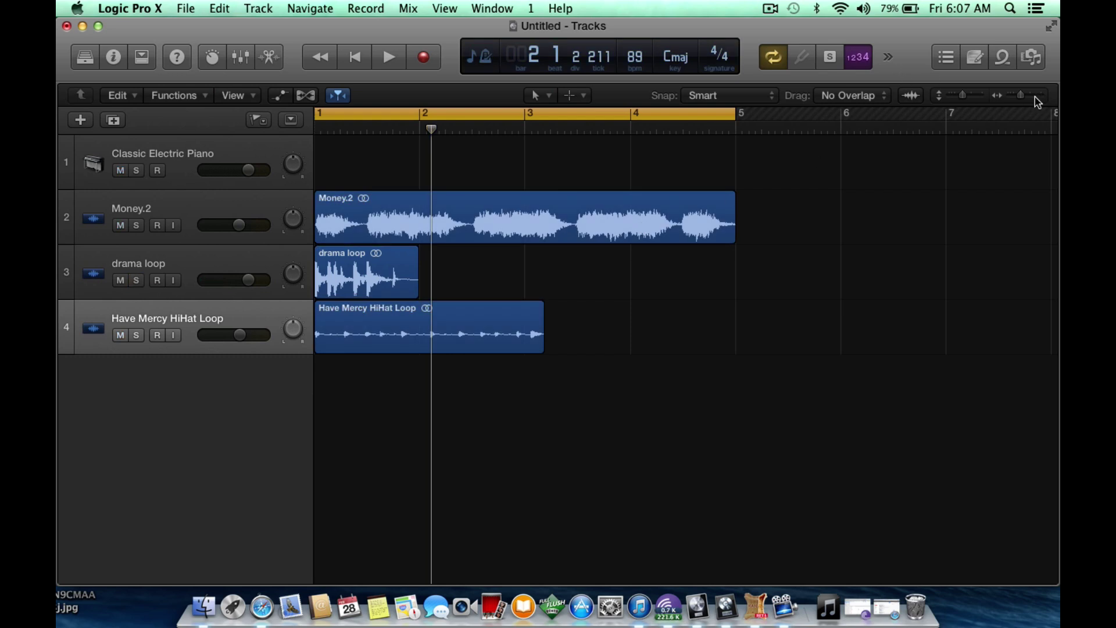
Step: Trim the drama loop region to one bar (1 0 0 0) and loop it out to bar 5
drag(1021, 96, 1030, 97)
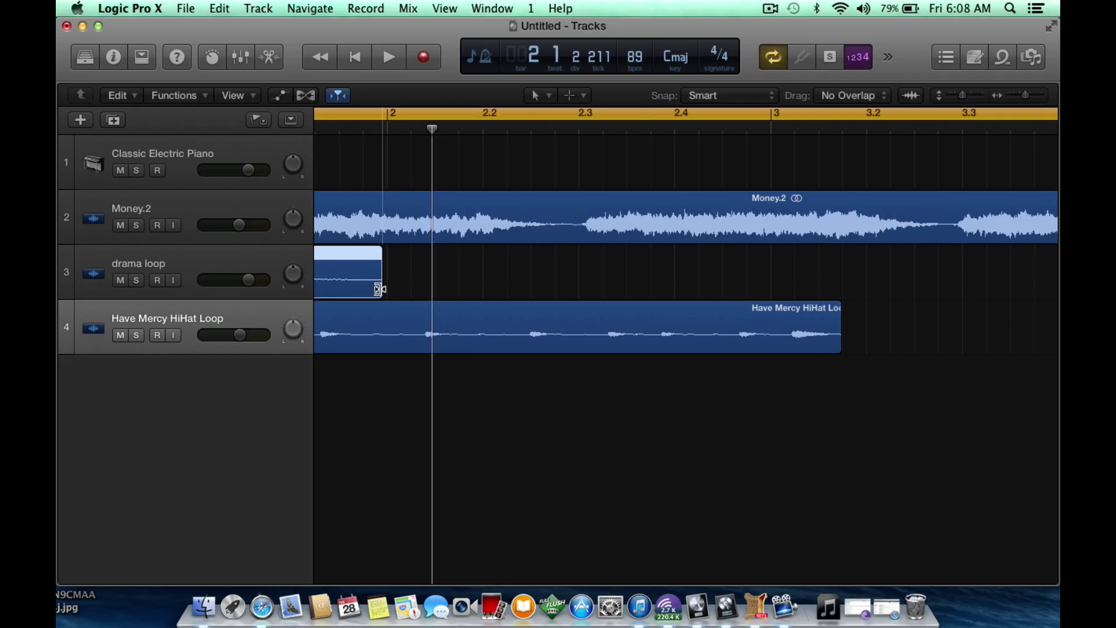
mouse_move(381, 295)
mouse_down()
mouse_move(408, 294)
mouse_move(387, 299)
mouse_up()
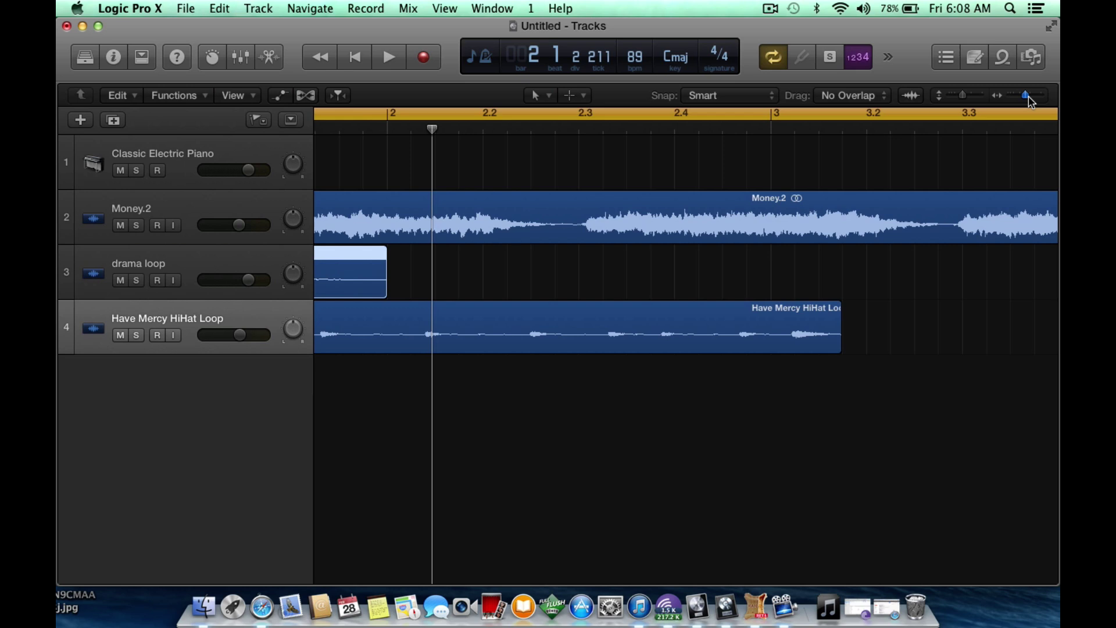
drag(1024, 96, 1019, 95)
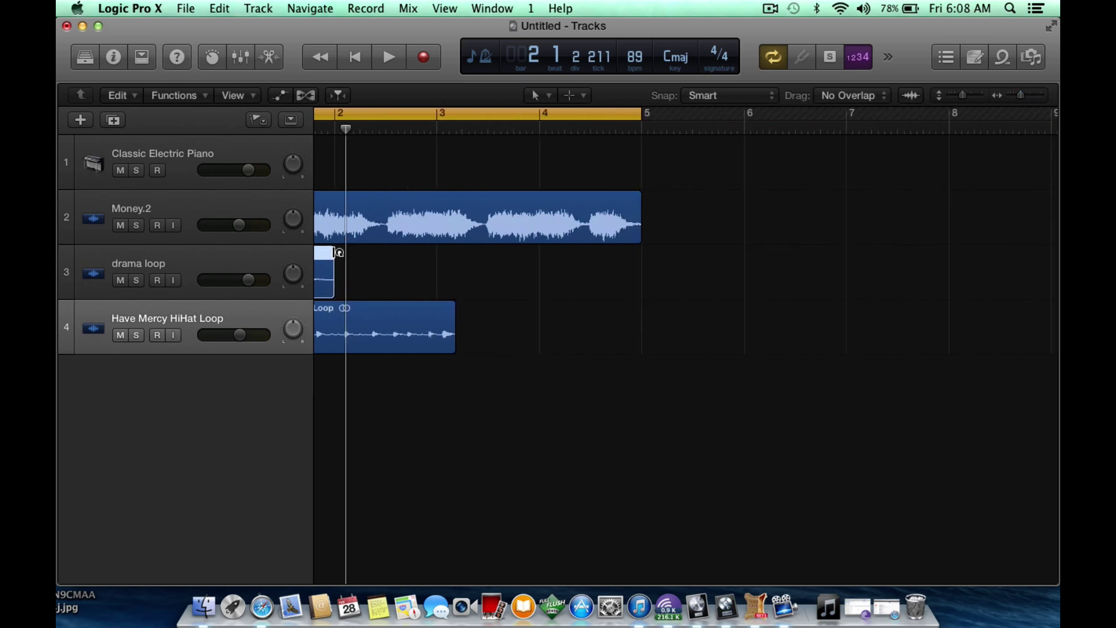
drag(336, 255, 641, 286)
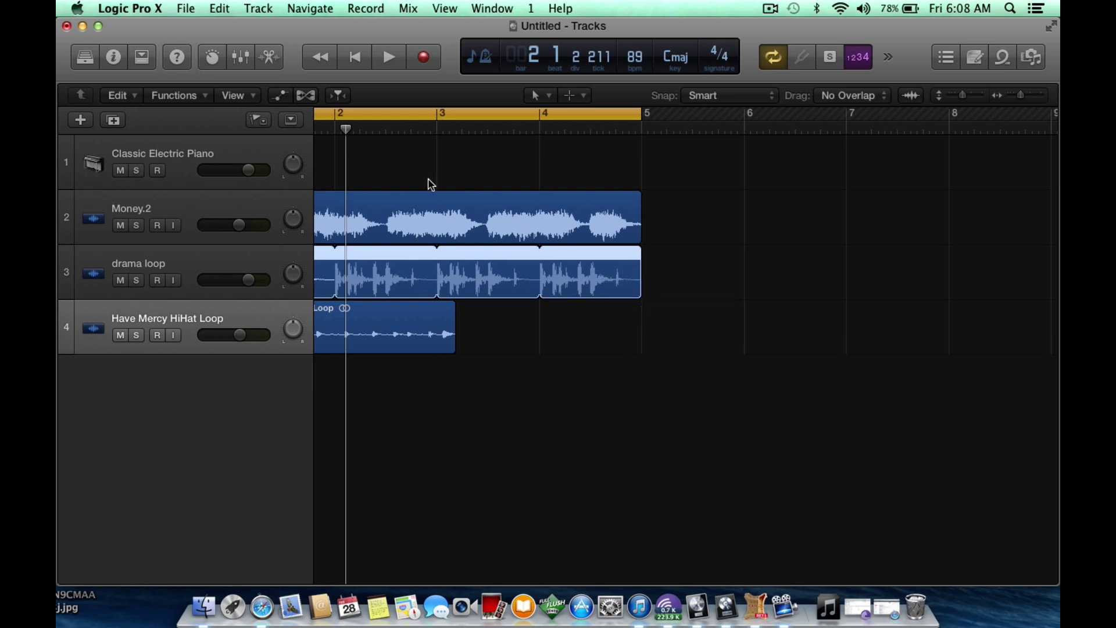
Step: Solo Money.2 and drama loop, then play them together from bar 1
click(353, 58)
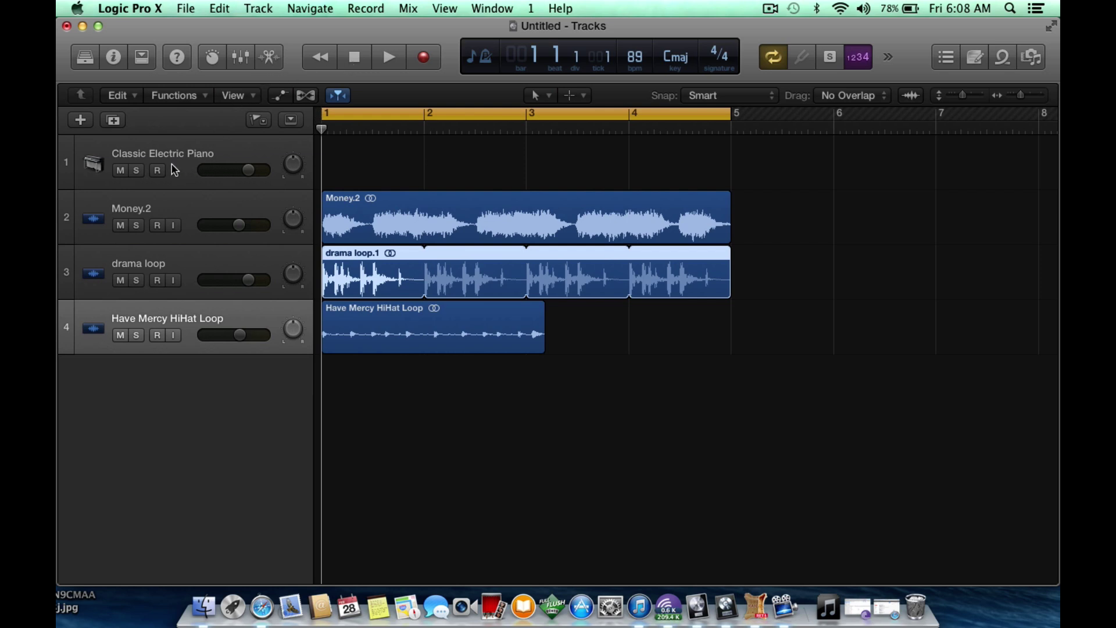
click(136, 225)
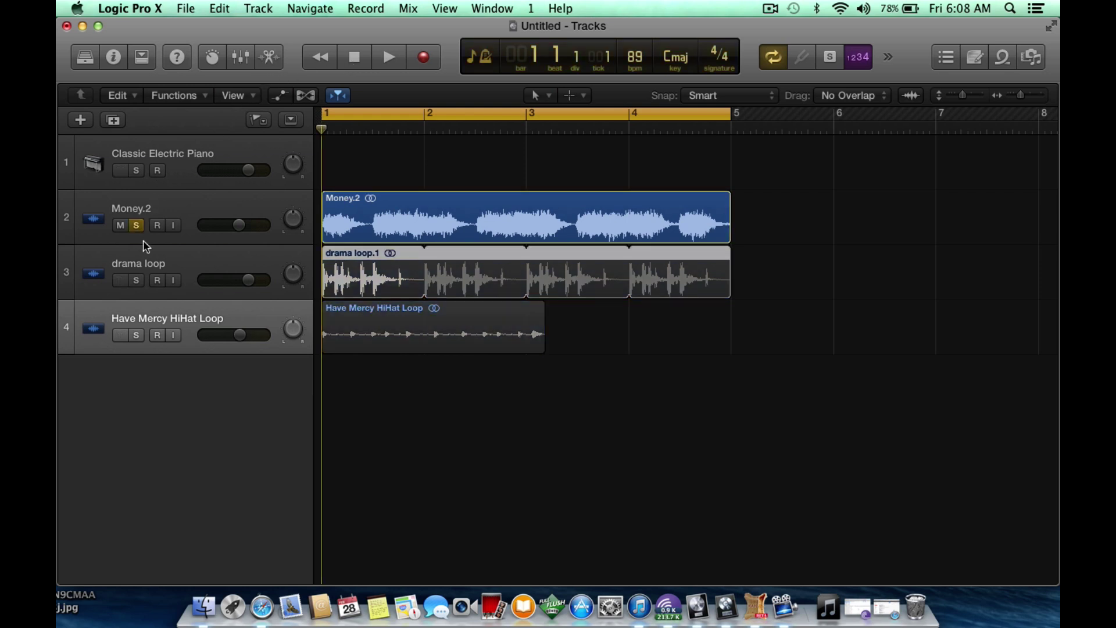
click(136, 281)
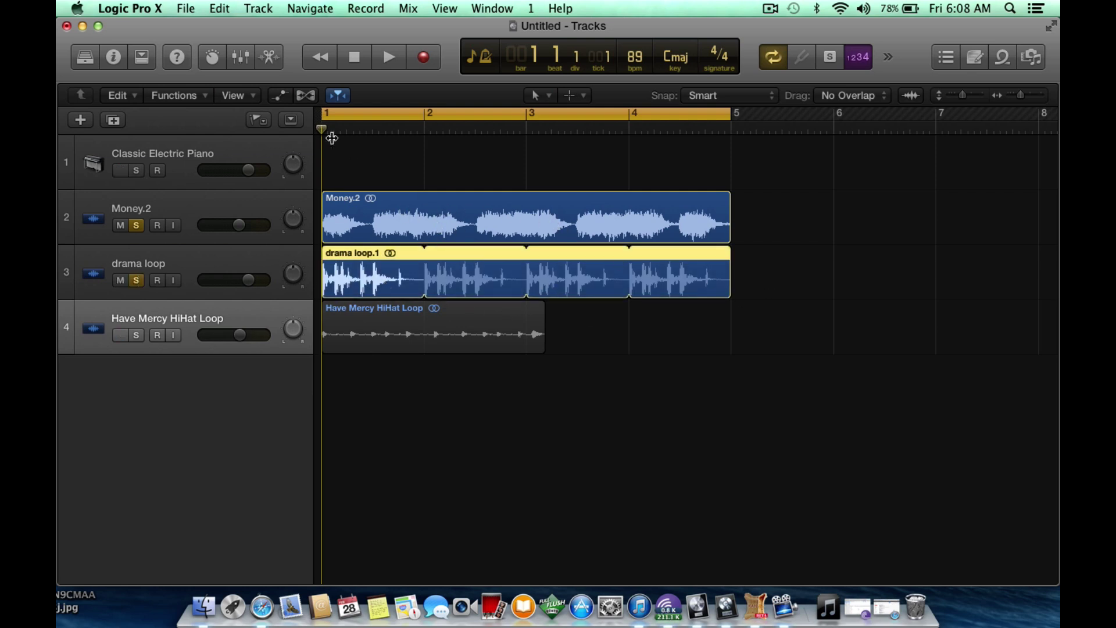
key(space)
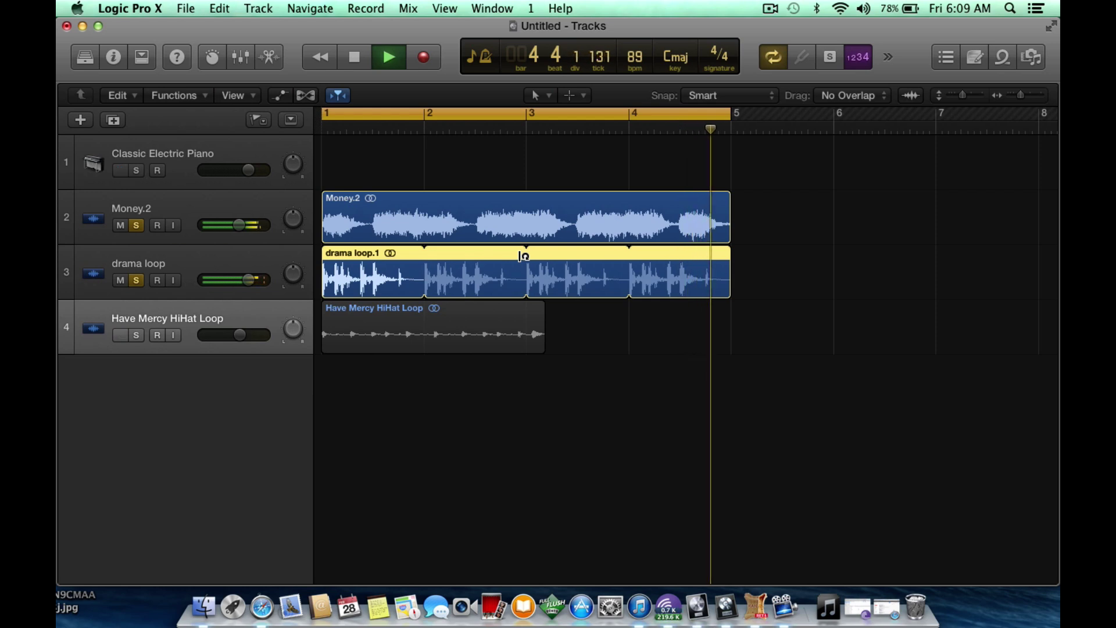
key(space)
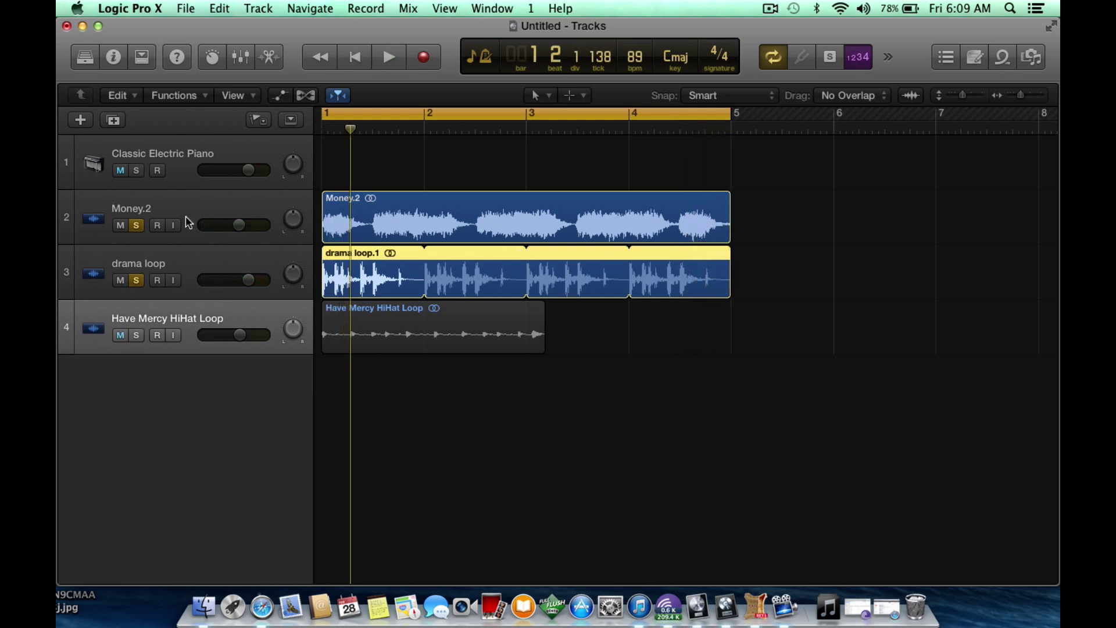
Step: Clear the solos on Money.2, drama loop and HiHat Loop, then play all tracks together
click(136, 335)
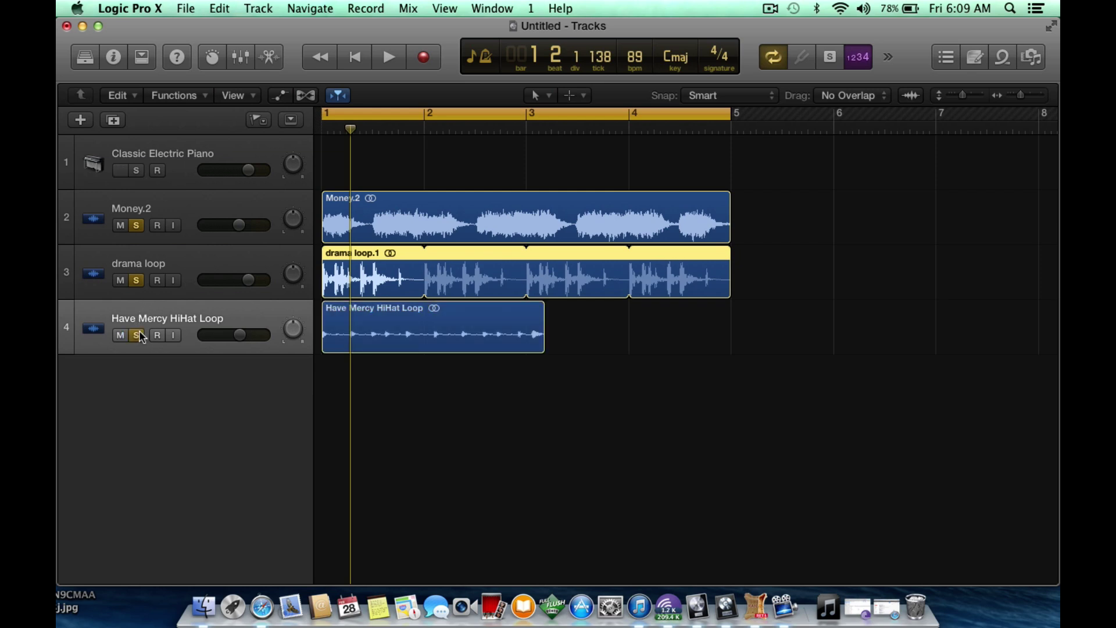
click(139, 227)
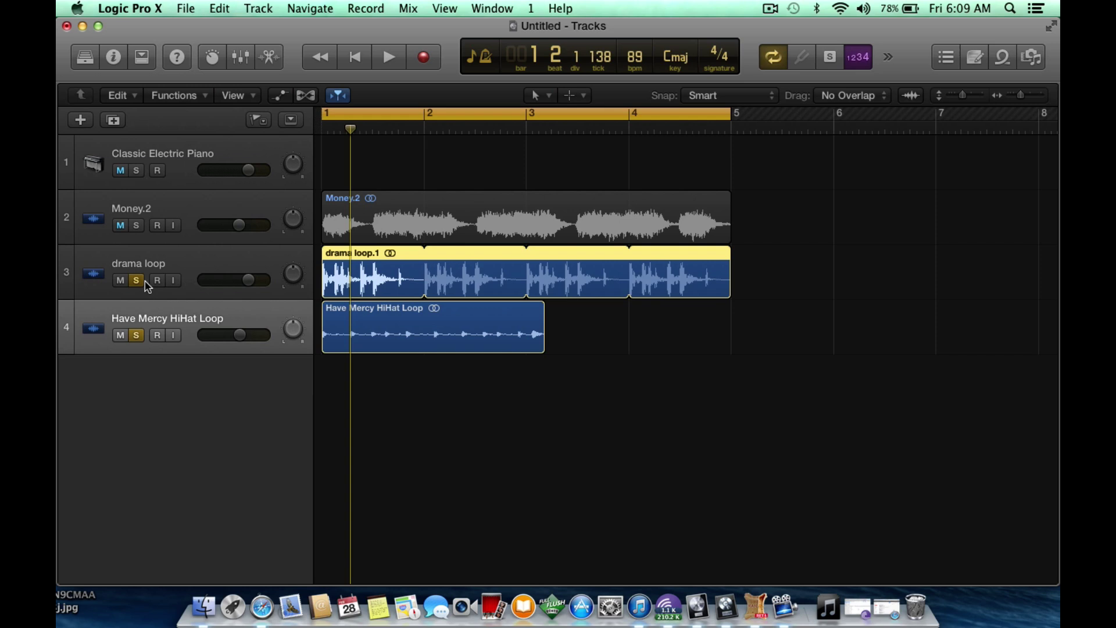
click(137, 281)
click(136, 336)
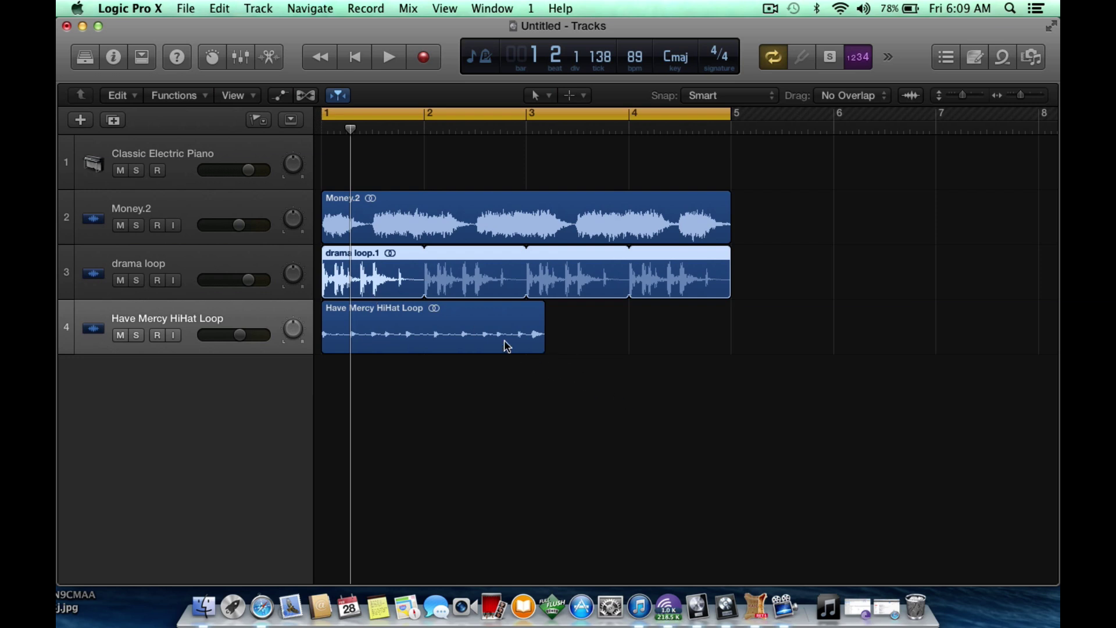
key(space)
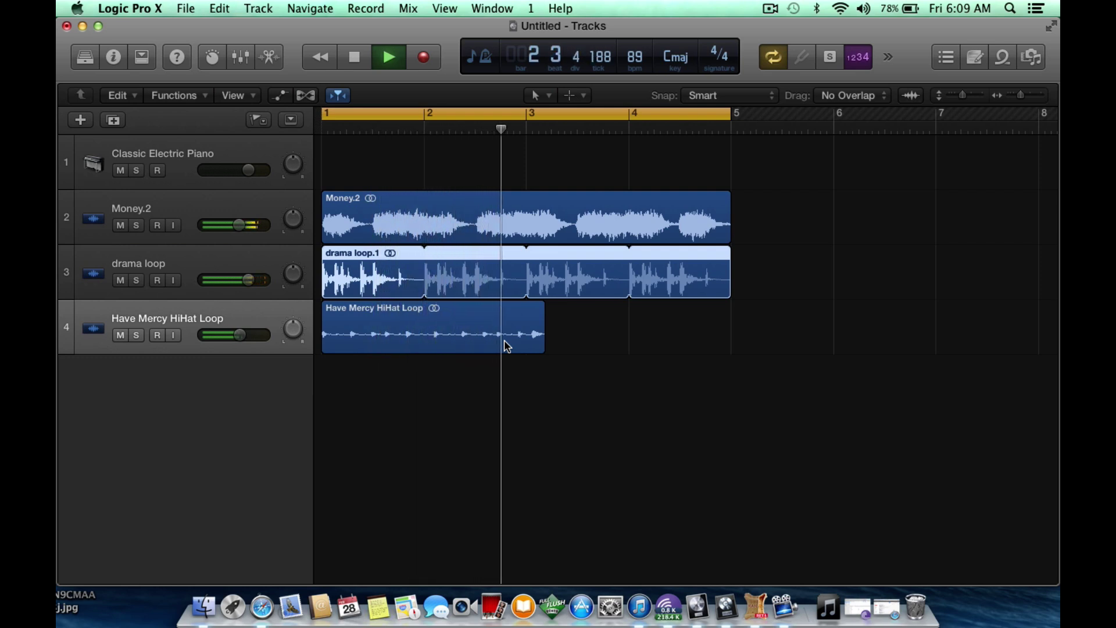
key(space)
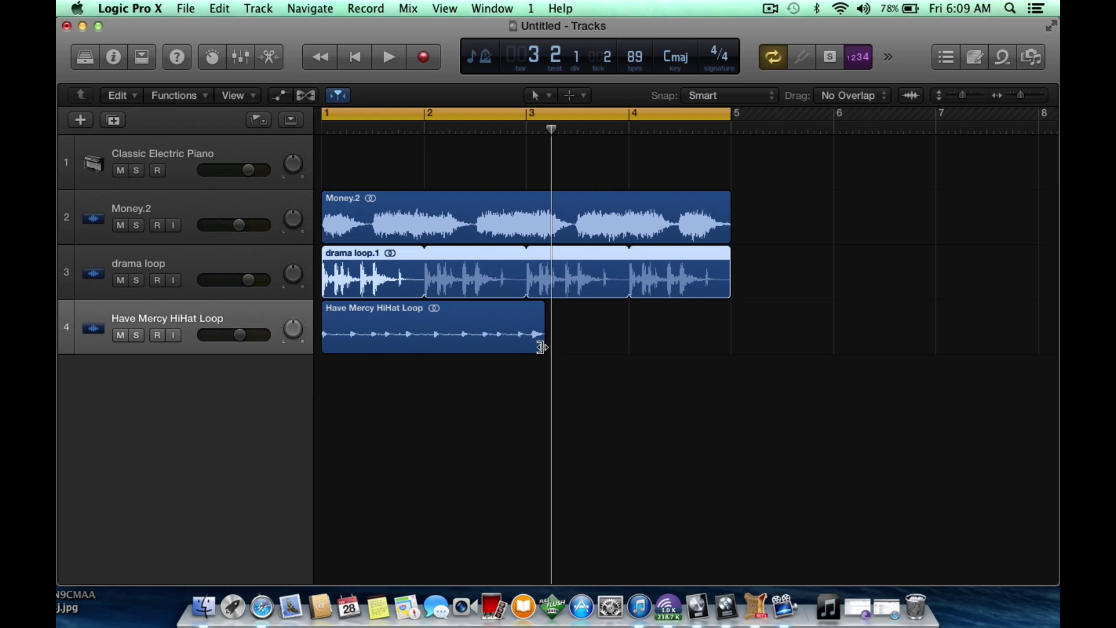
Step: Trim the HiHat Loop to end at bar 3, loop it to bar 5, and play from bar 1
mouse_move(541, 347)
mouse_down()
mouse_move(464, 346)
mouse_move(528, 344)
mouse_up()
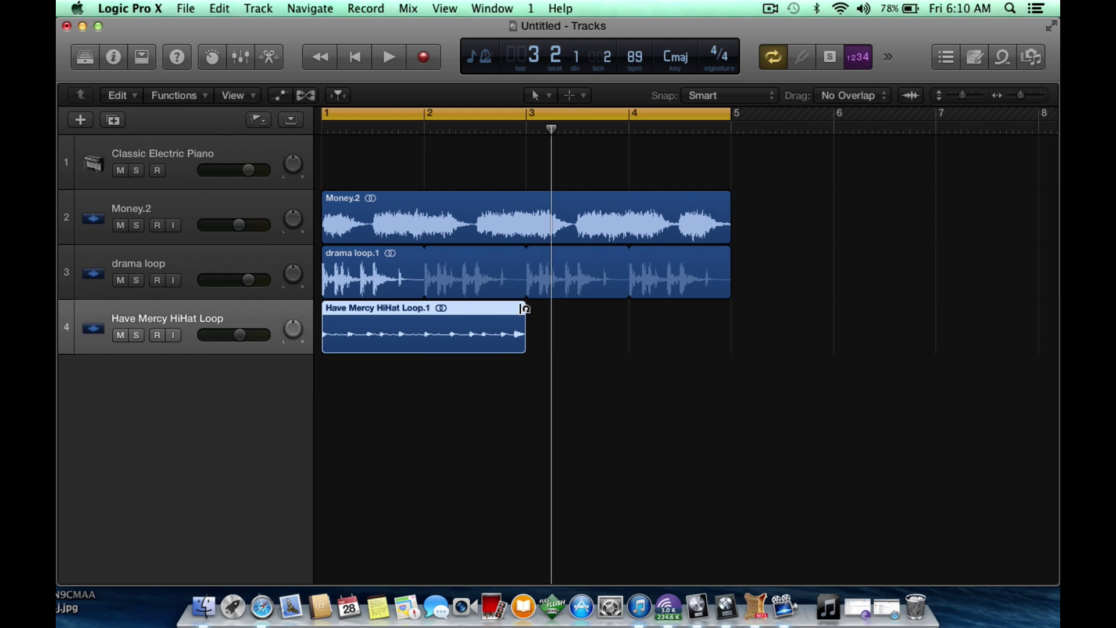
drag(524, 308, 729, 361)
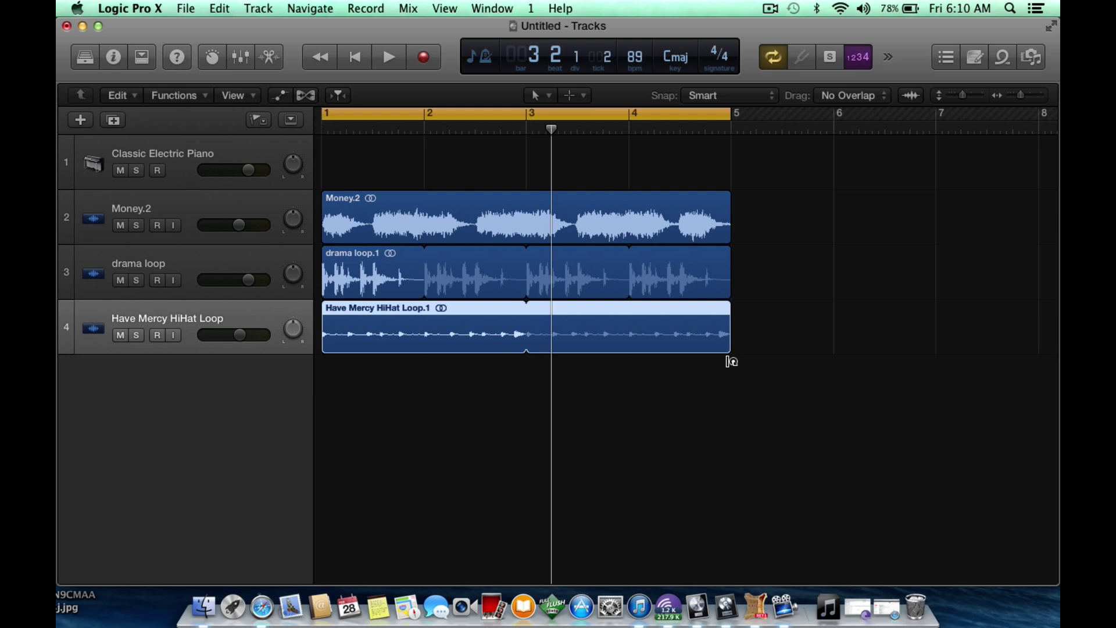
key(Return)
key(space)
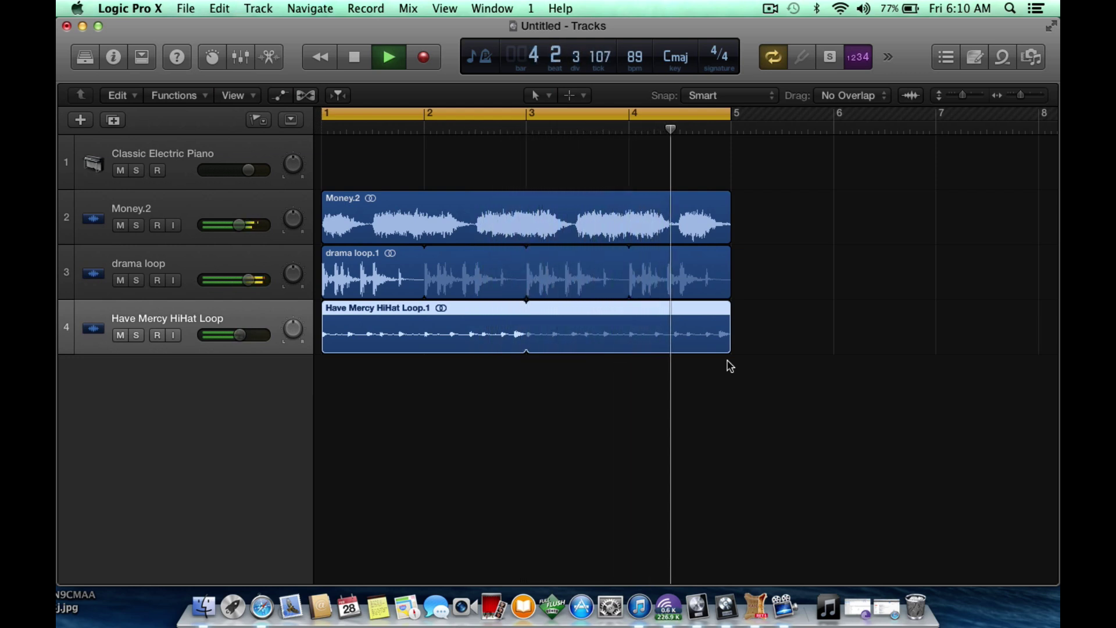
Step: Stop playback and mute the drama loop and Have Mercy HiHat Loop tracks
key(space)
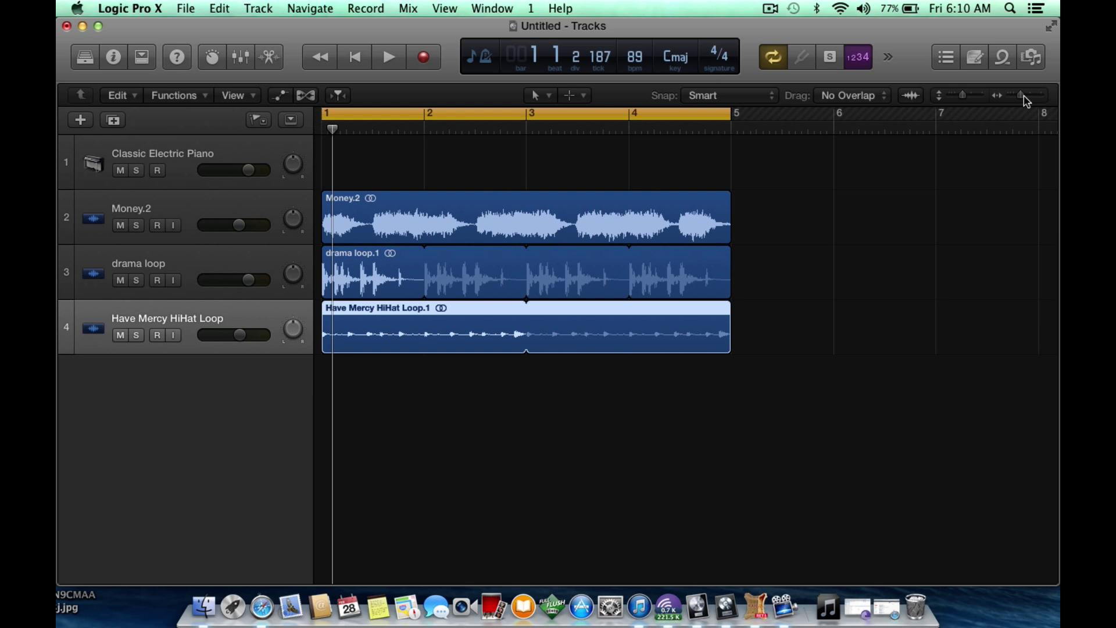
drag(1022, 95, 1018, 102)
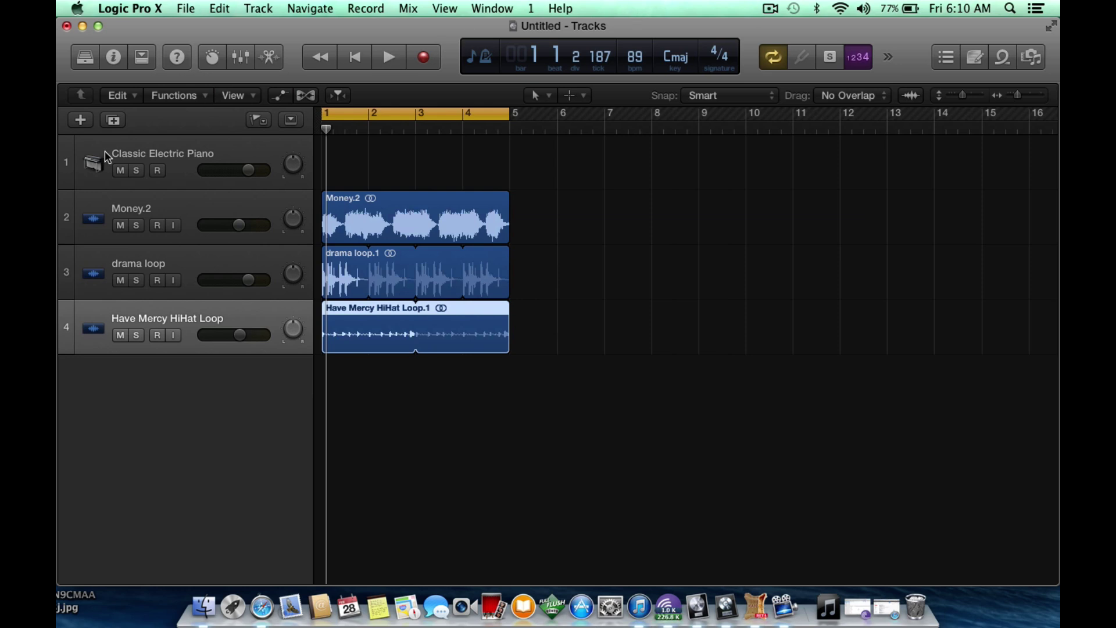
click(120, 281)
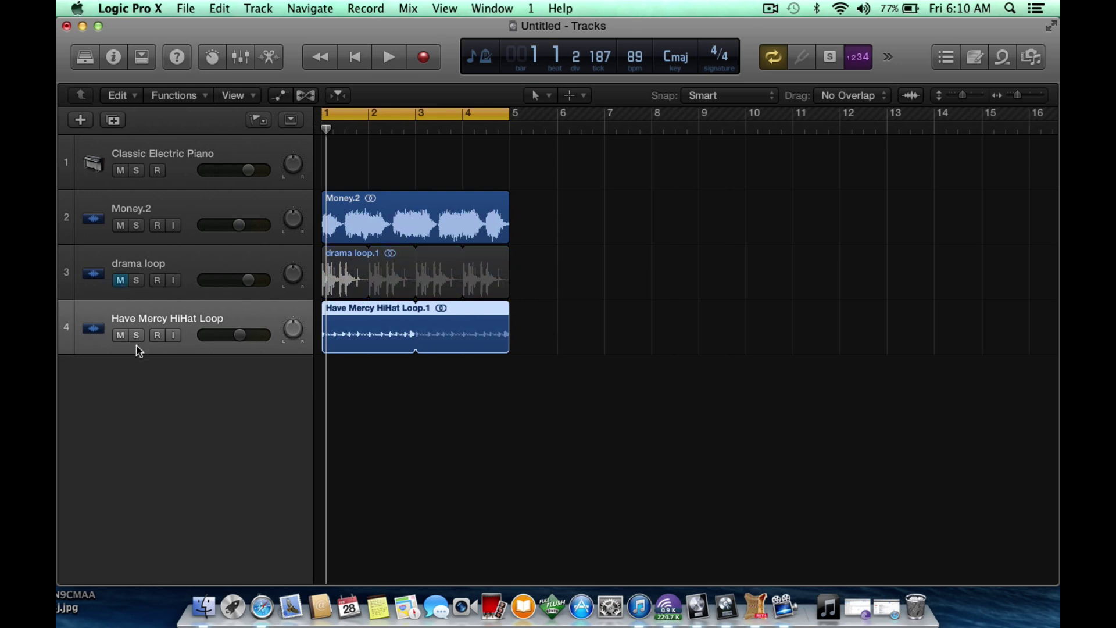
click(121, 336)
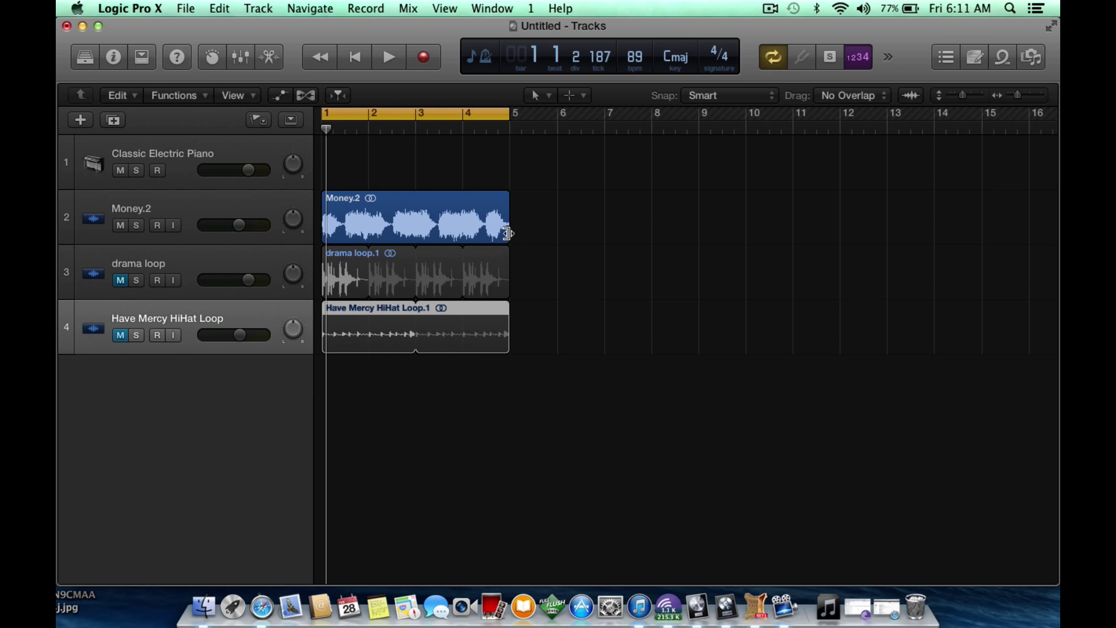
Step: Stretch Money.2 to end at bar 9, extend the cycle to bar 9, then solo and play it
drag(506, 233, 702, 275)
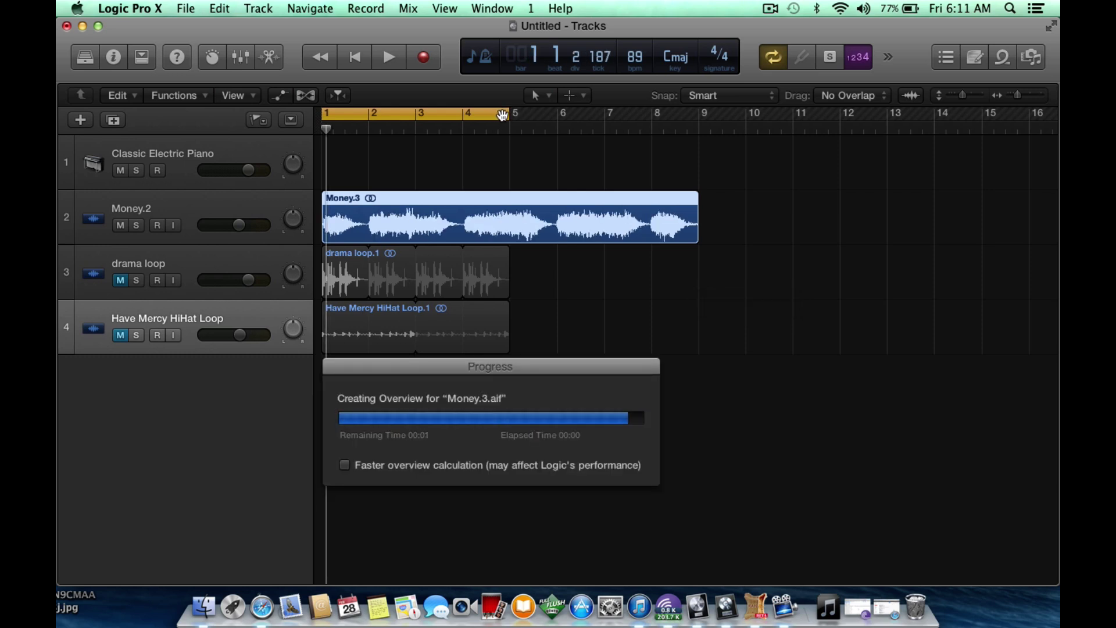
drag(503, 114, 701, 149)
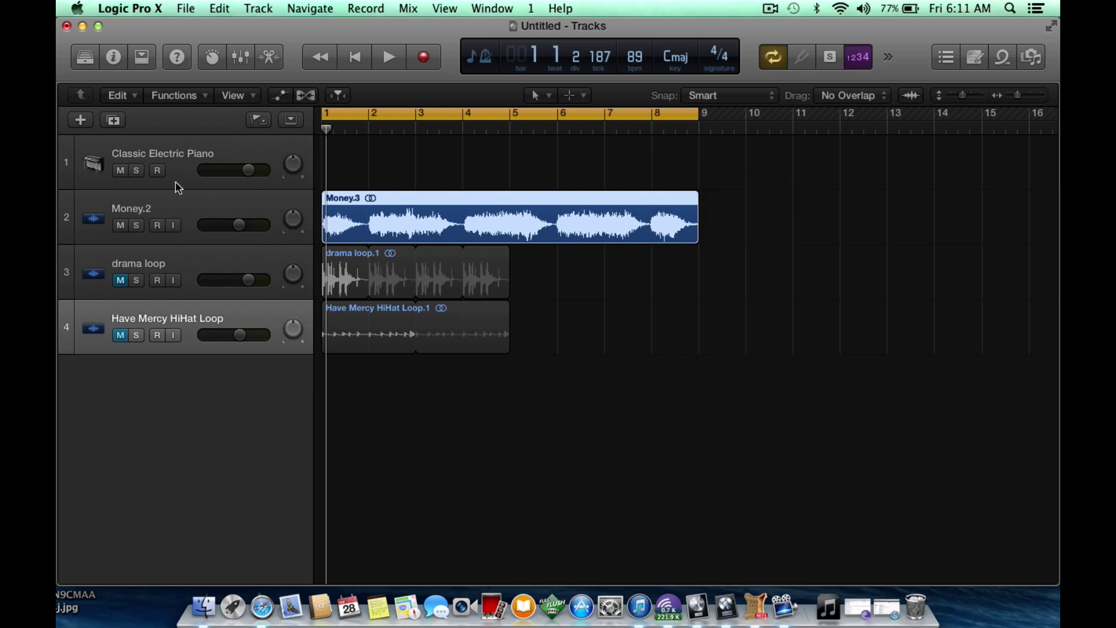
click(137, 226)
key(space)
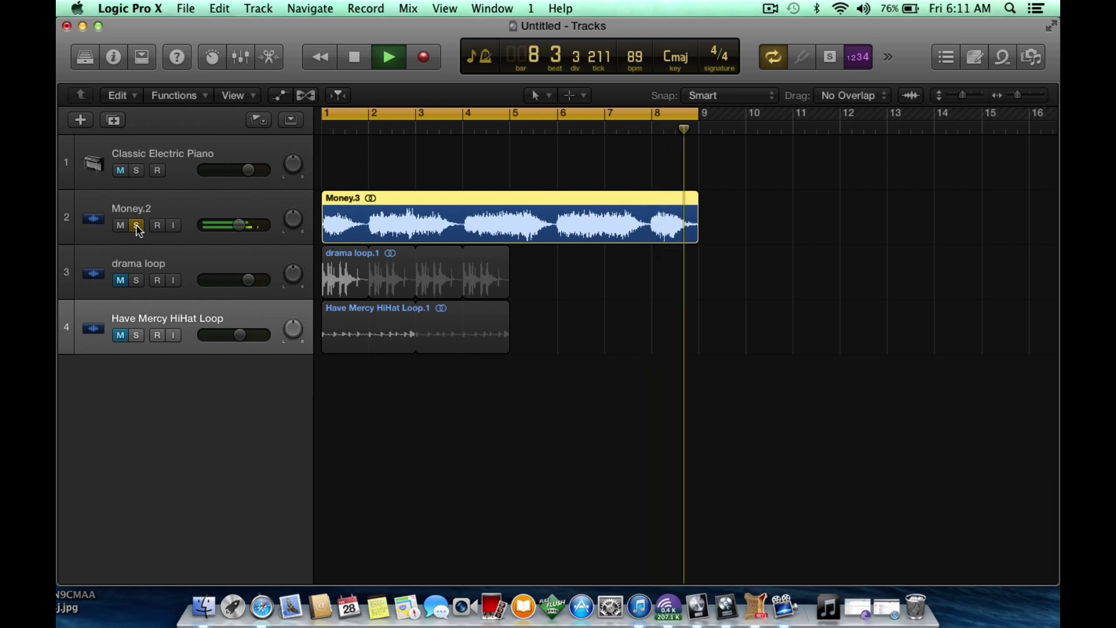
key(space)
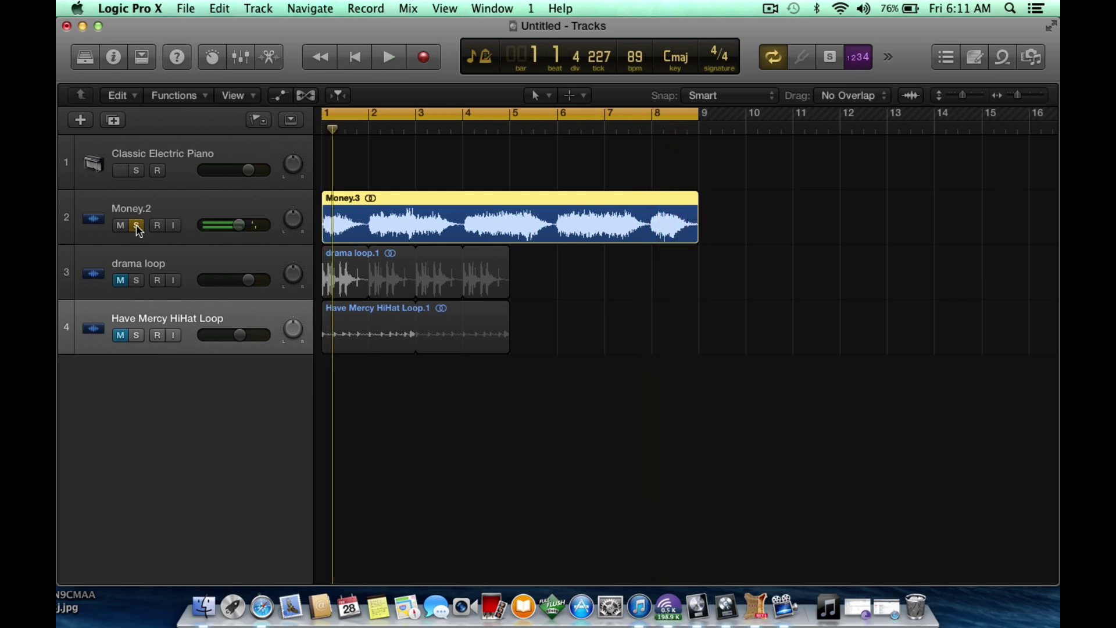